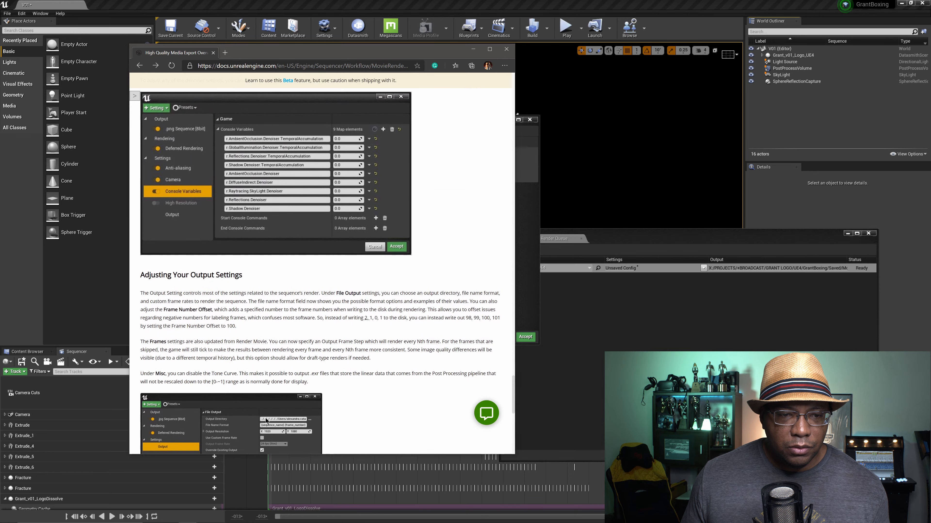
- Examine the documentation's Ray Tracing section on denoiser console variables, placing the page beside the render settings
scroll(266, 421, "up", 3)
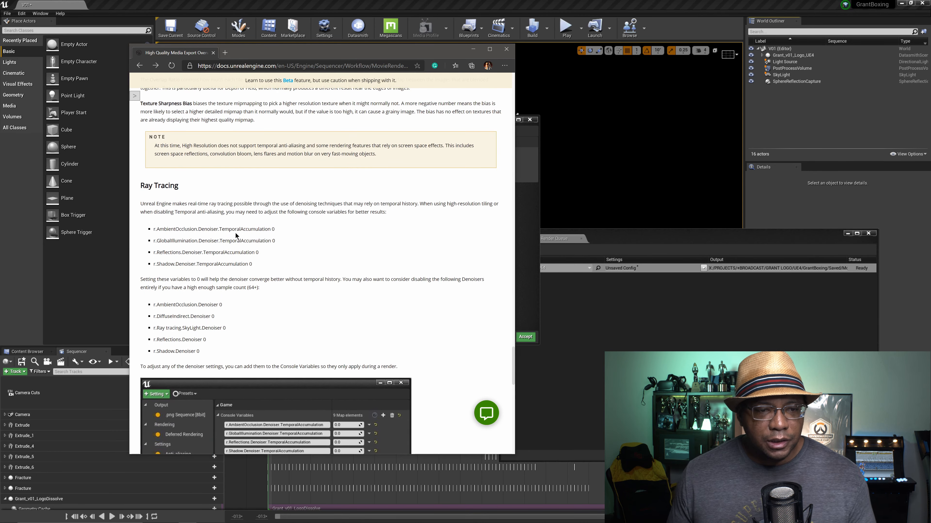
scroll(252, 180, "down", 2)
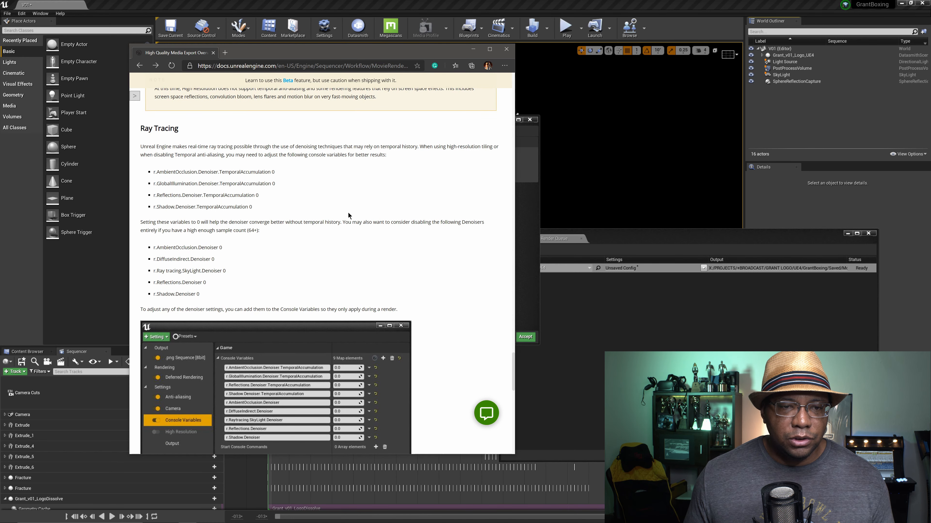
left_click_drag(375, 52, 776, 63)
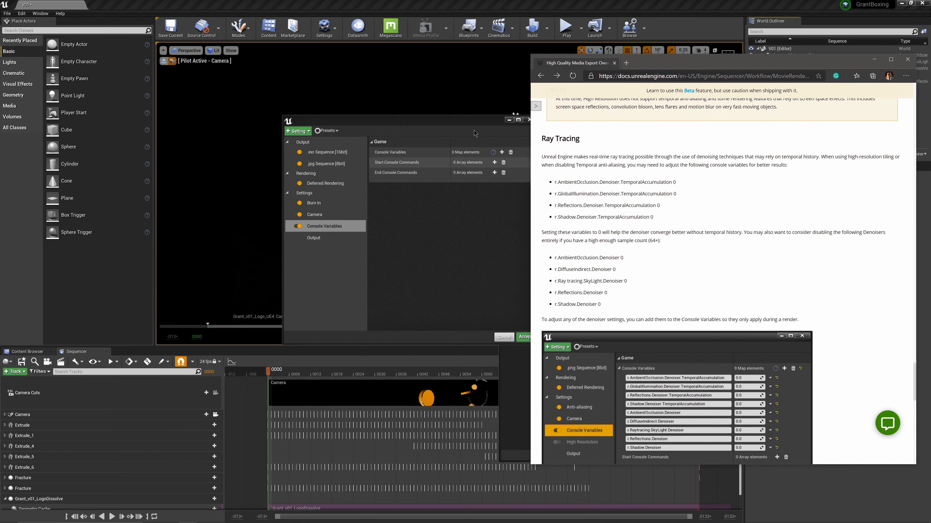
left_click_drag(462, 121, 337, 115)
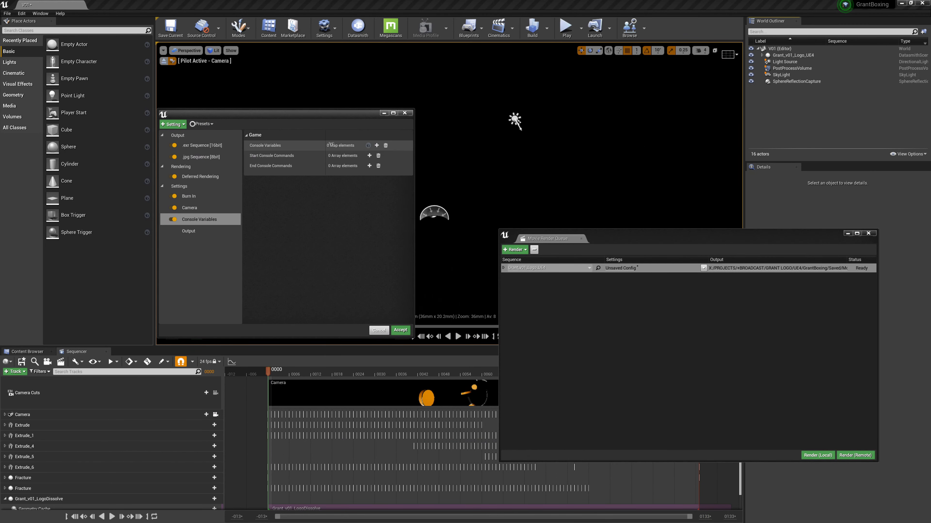
left_click(377, 146)
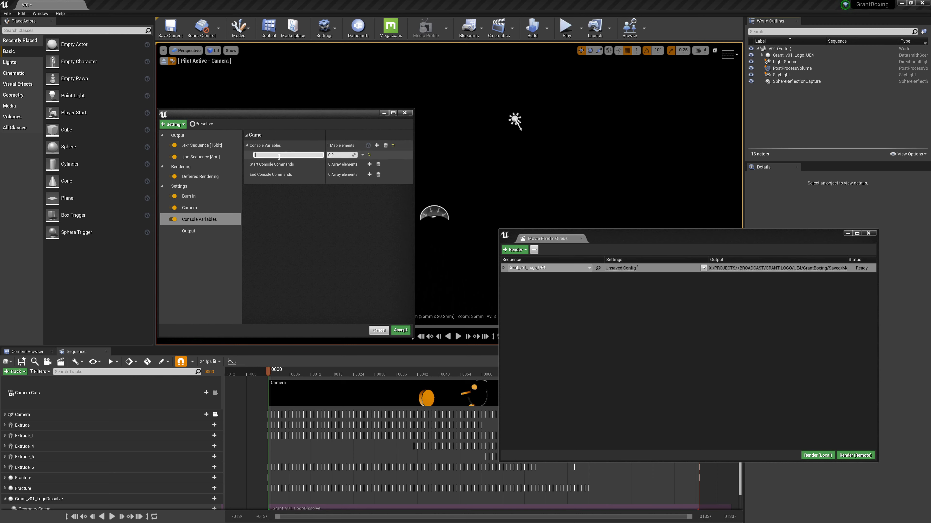
key("super")
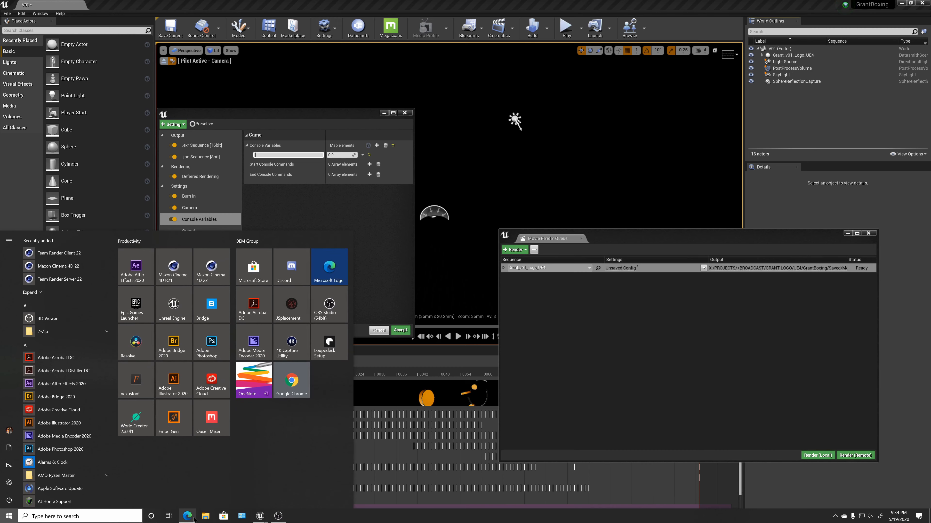
left_click(188, 518)
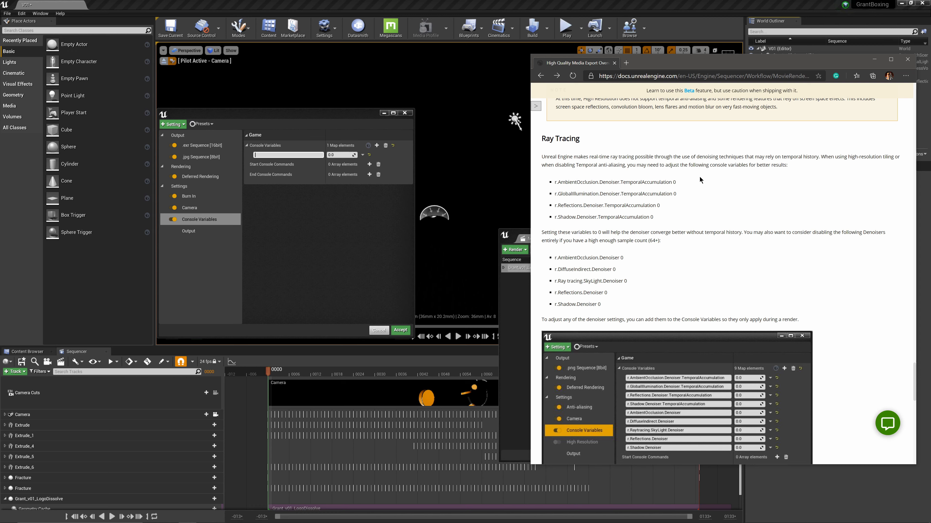
left_click_drag(681, 184, 586, 183)
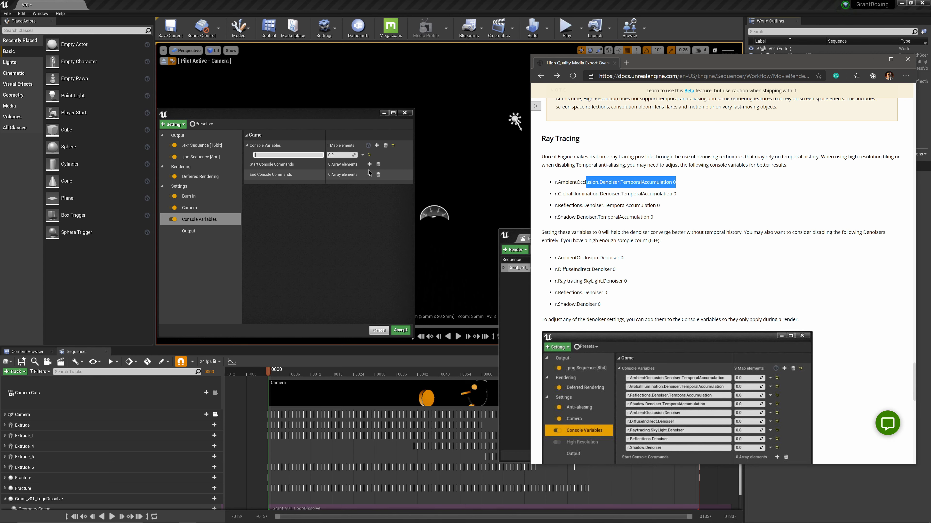
left_click(385, 146)
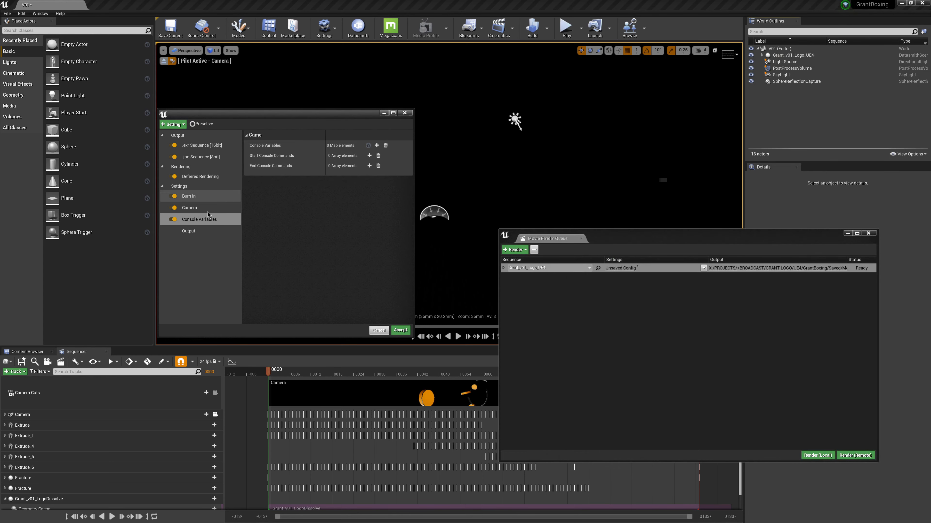
- Add a Game Overrides setting to the render configuration and look through the available game mode overrides
left_click(177, 123)
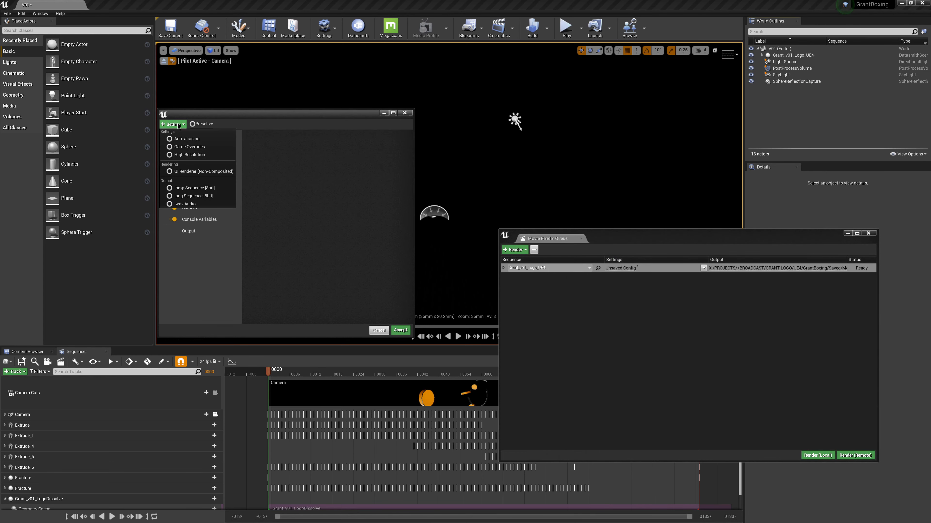
left_click(190, 147)
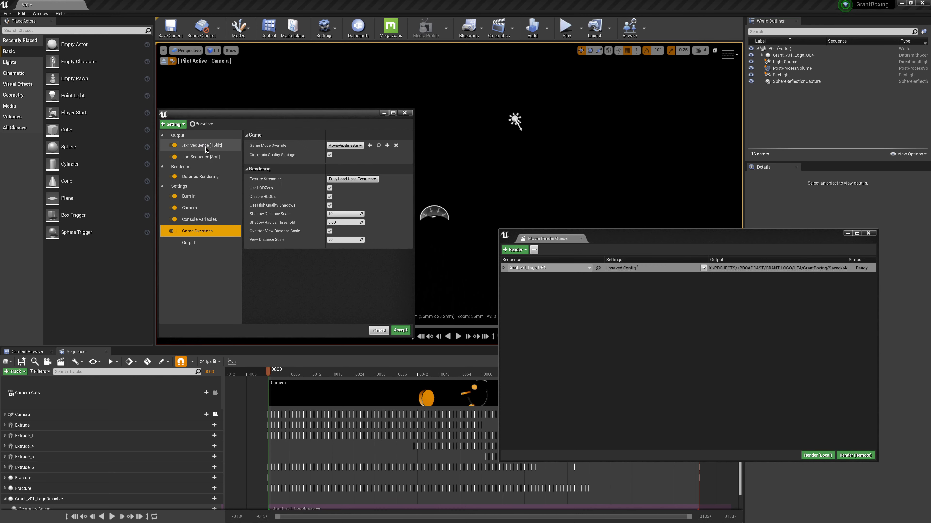
left_click(345, 146)
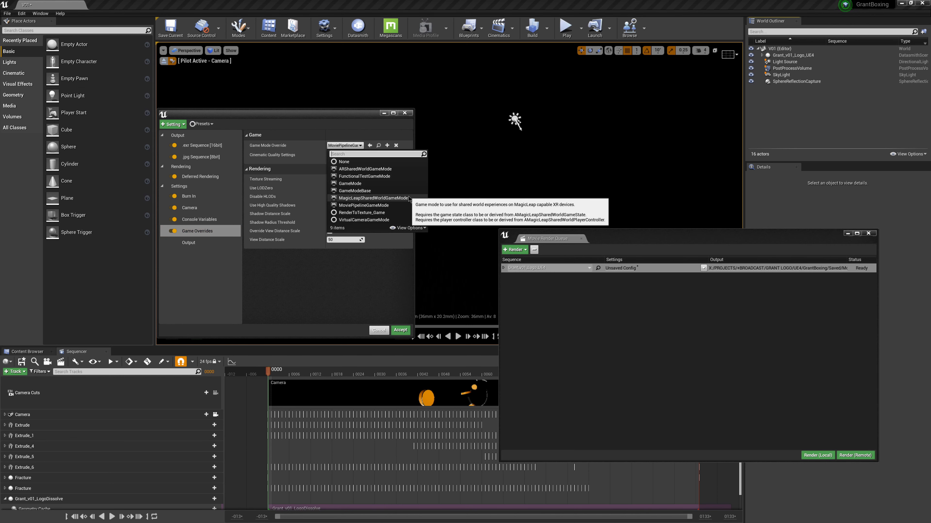
left_click(362, 260)
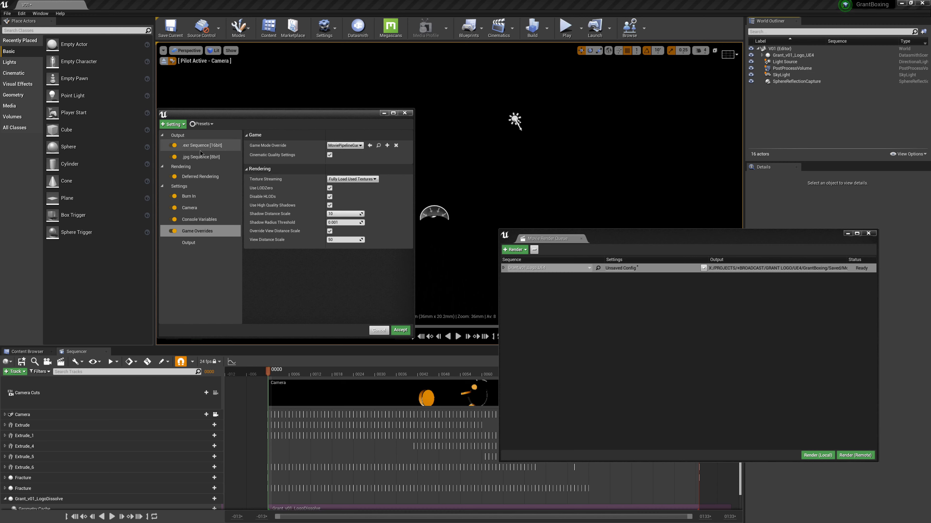
- Add a High Resolution setting and consult the documentation's High Resolution section on tile count, overlap ratio and texture sharpness bias
left_click(173, 124)
left_click(206, 148)
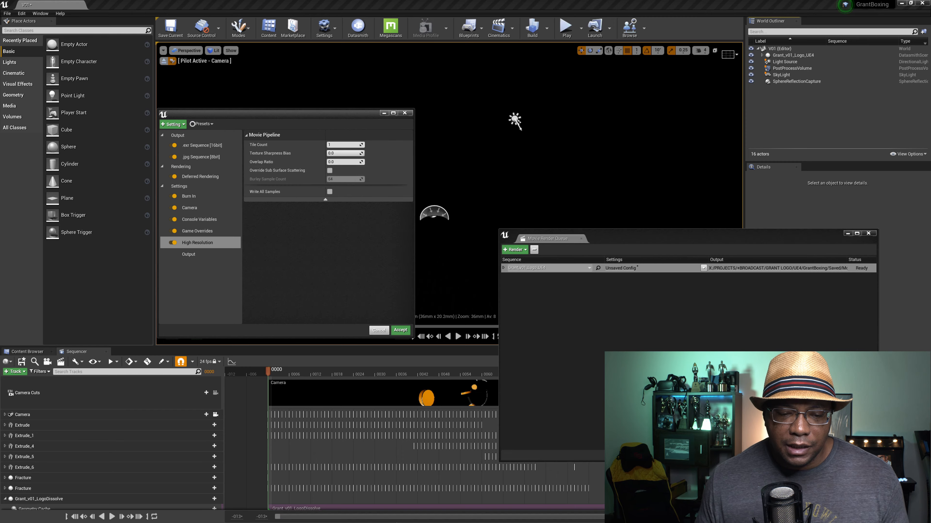
key("super")
left_click(187, 516)
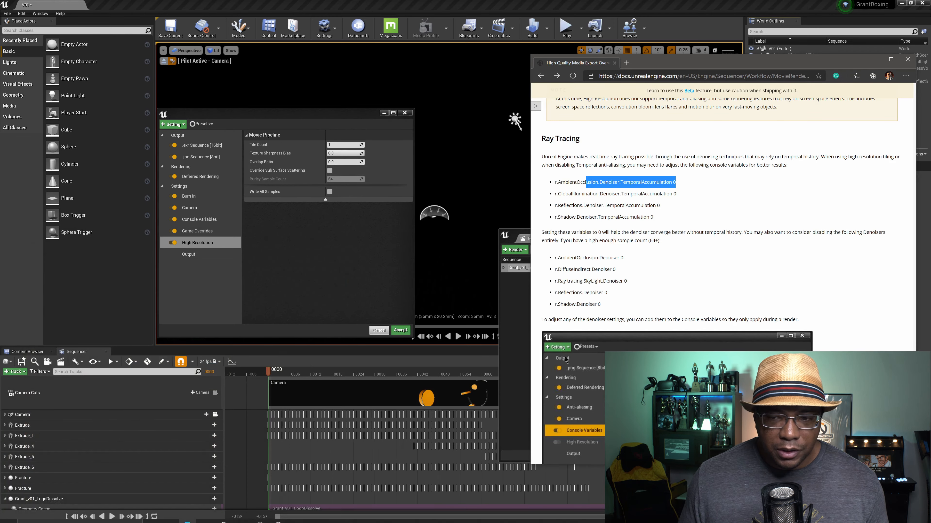
scroll(691, 318, "up", 2)
scroll(691, 318, "up", 6)
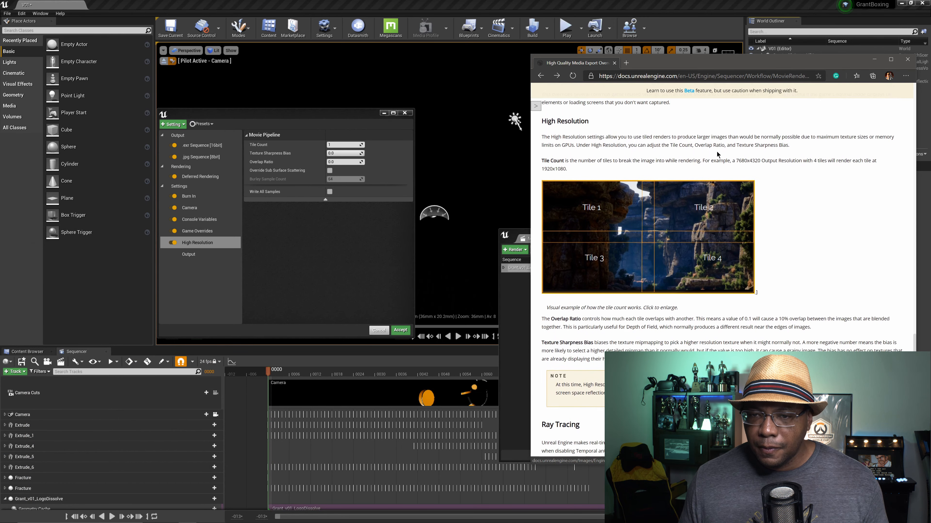
left_click_drag(711, 63, 548, 32)
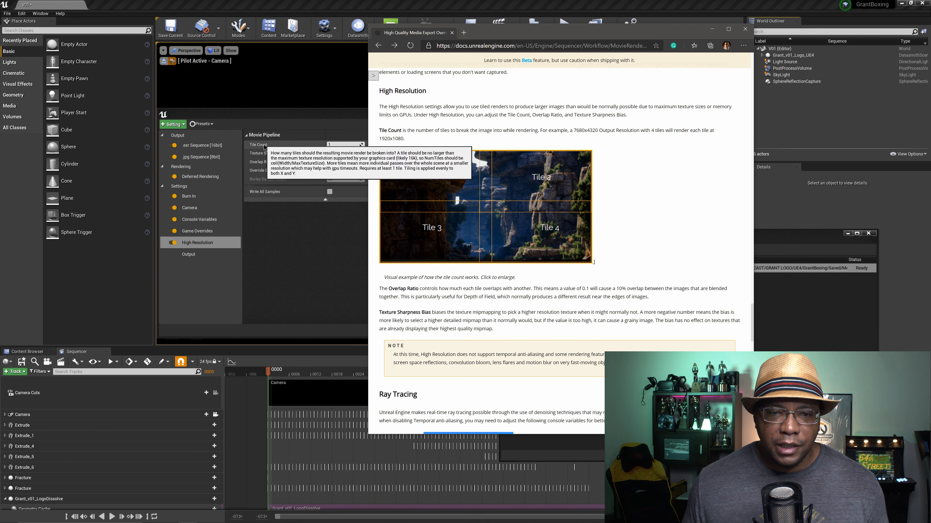
- Set the High Resolution tile count to 4
left_click(344, 145)
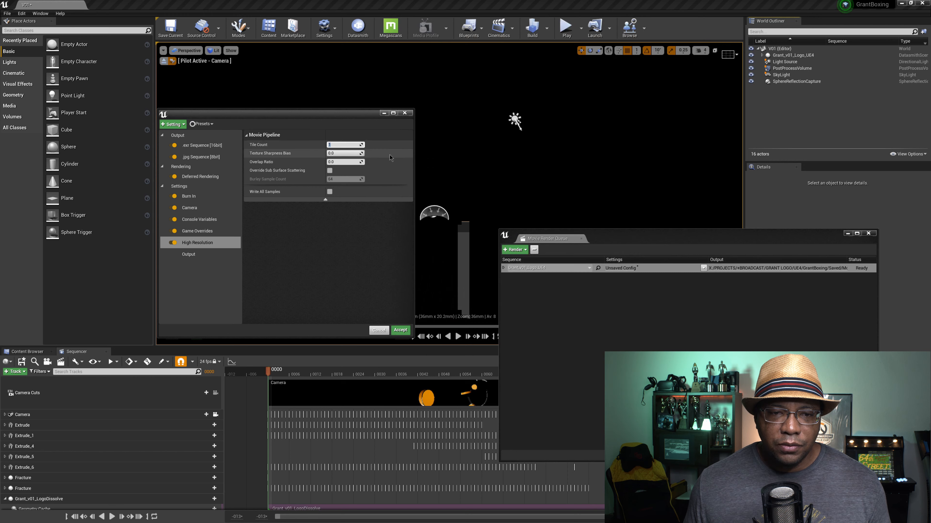
type("4")
key("Return")
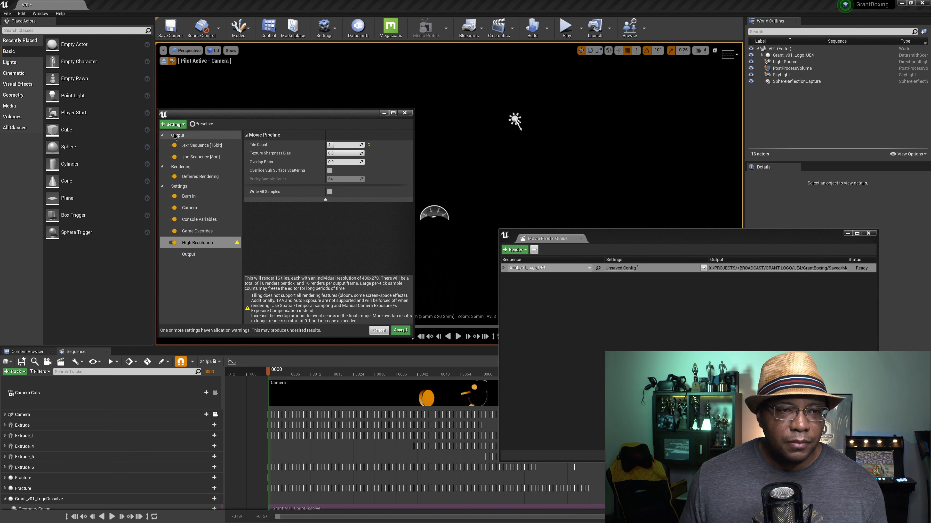
- Add a UI Renderer (Non-Composited) pass and compare its options with those of Deferred Rendering
left_click(173, 124)
left_click(203, 155)
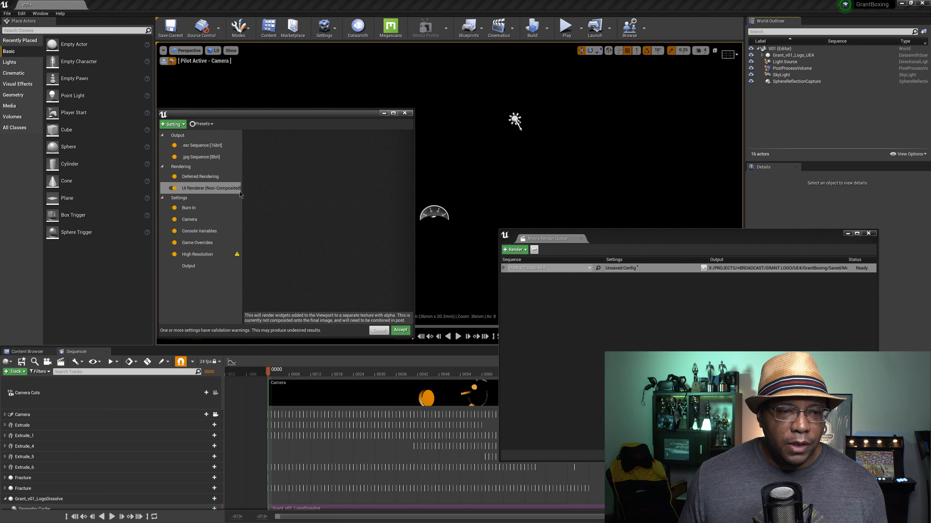
left_click(204, 190)
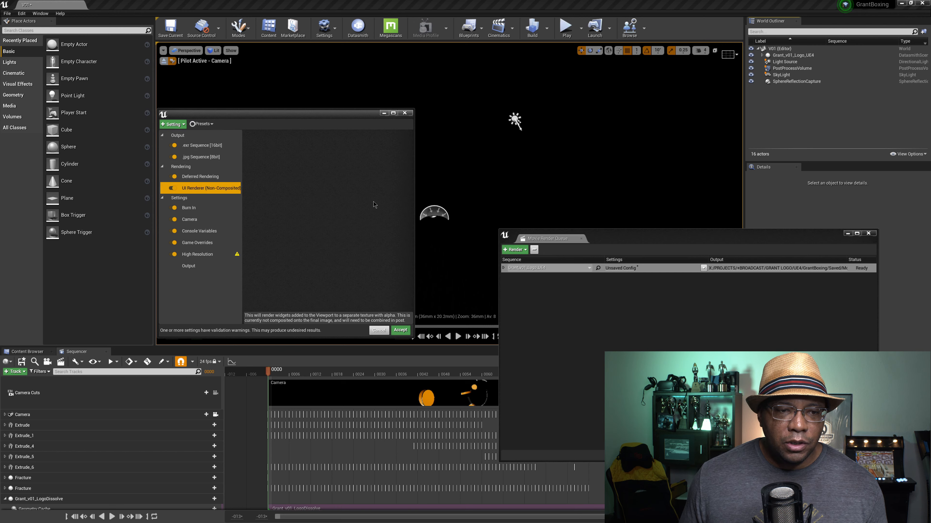
left_click(212, 178)
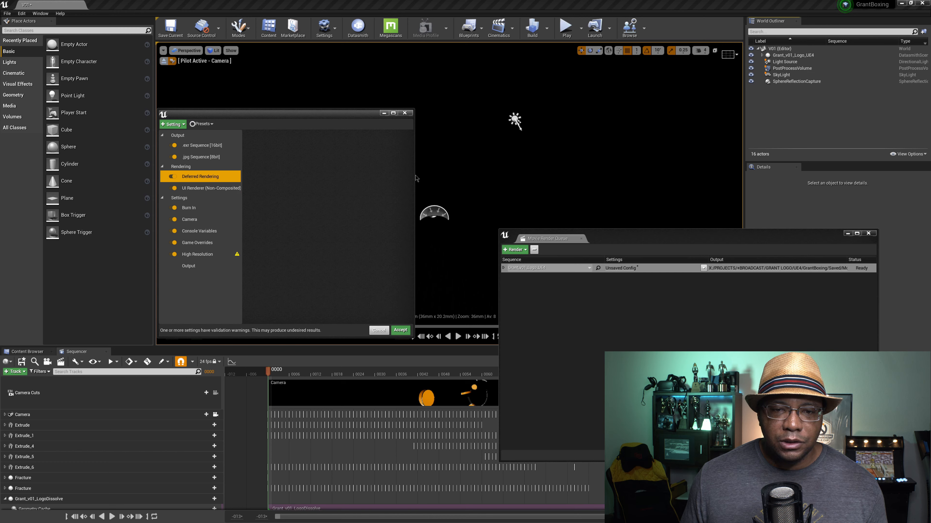
left_click_drag(414, 176, 479, 177)
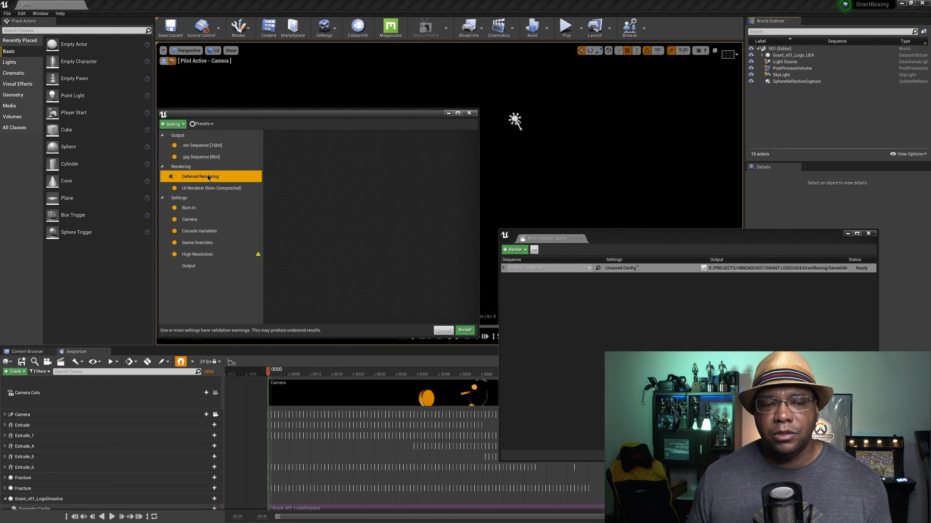
left_click(226, 188)
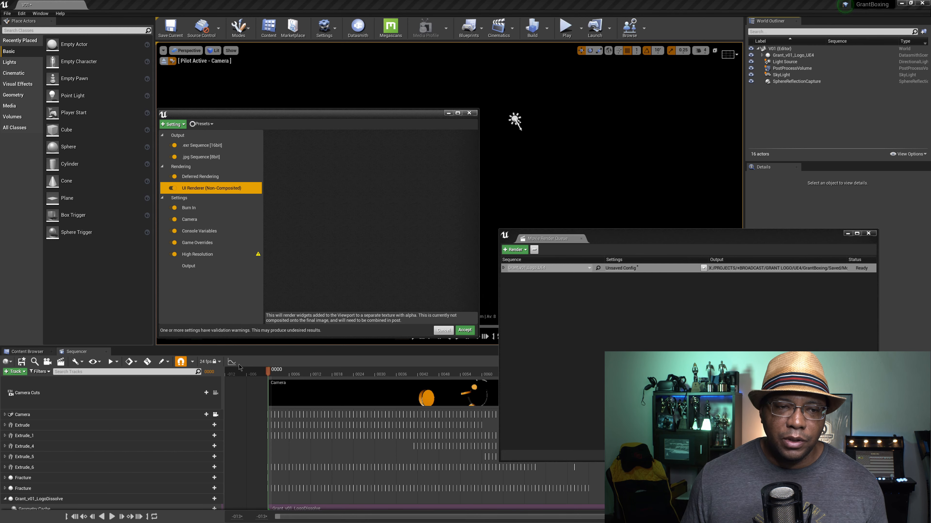
- Check the remaining addable settings and review the Output options for file output, frames and miscellaneous
left_click(168, 125)
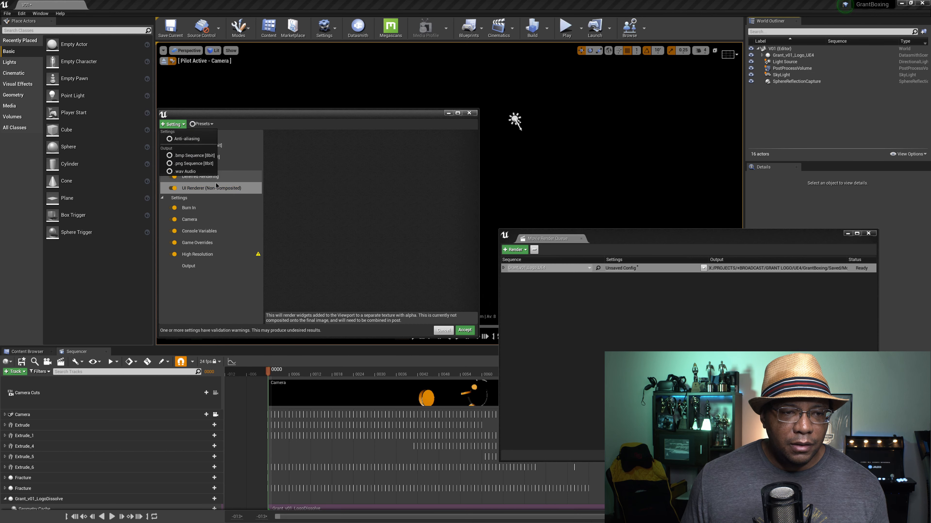
left_click(356, 215)
left_click(210, 266)
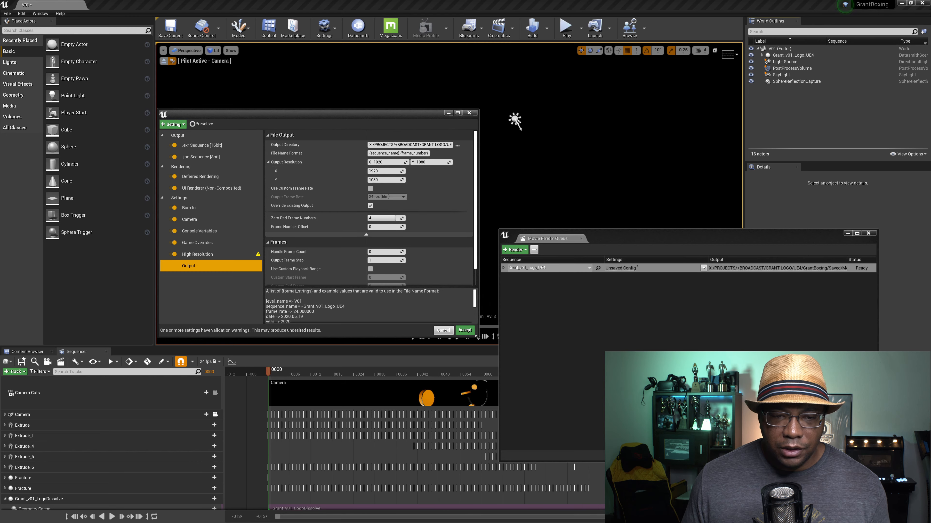
left_click_drag(477, 344, 510, 406)
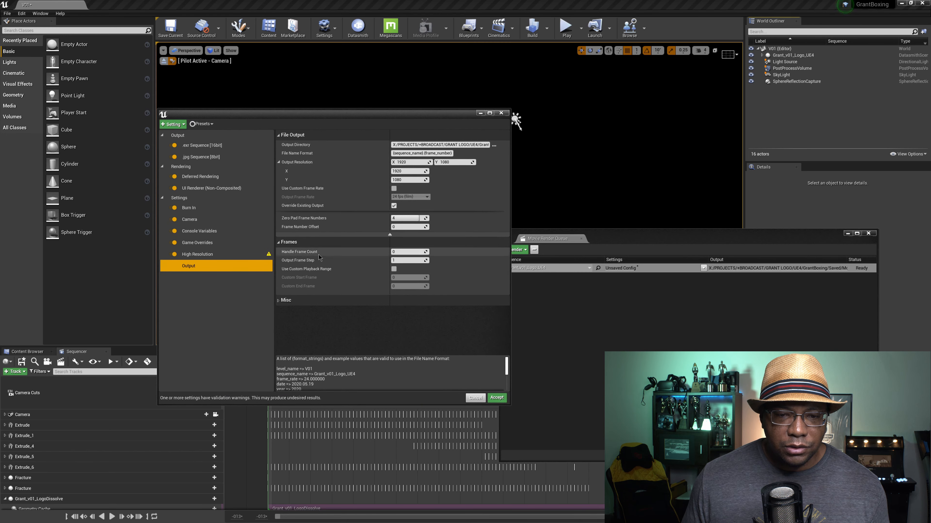
mouse_move(318, 256)
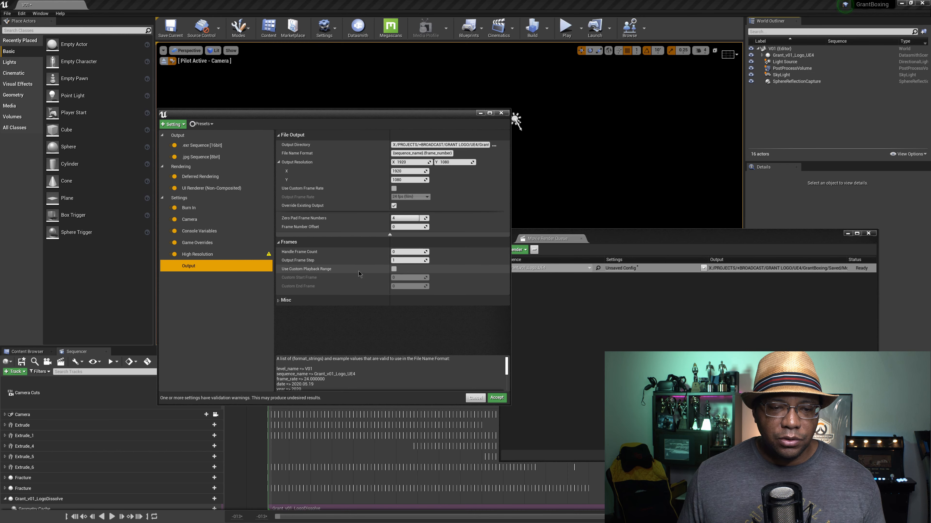
left_click(281, 303)
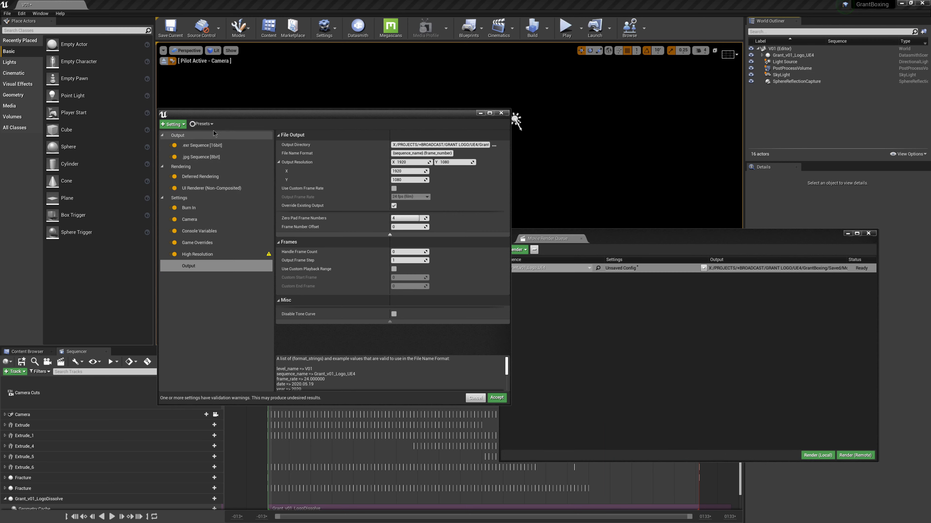
- Check the preset options for the render configuration and close the settings without accepting them
left_click(212, 125)
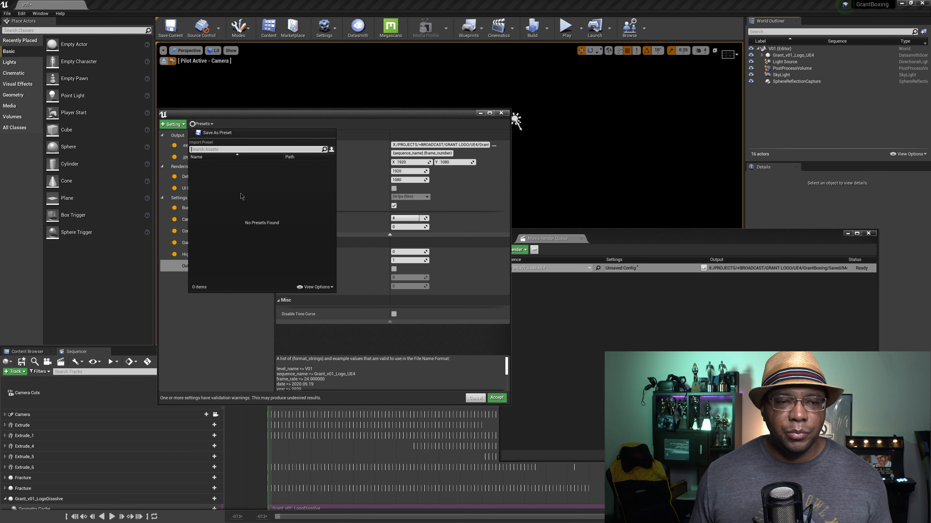
left_click_drag(265, 117, 285, 84)
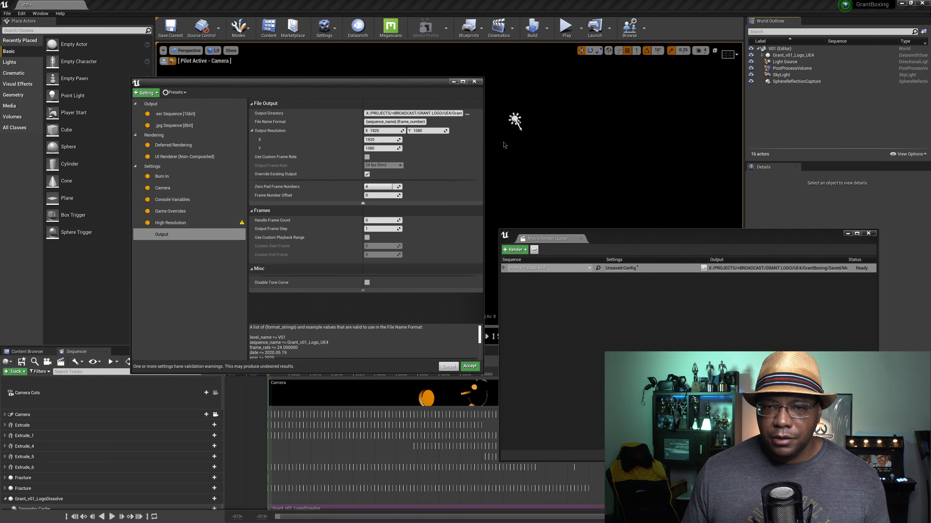
left_click(474, 81)
- Check which sequences can be queued and open the Grant_v01_Logo_UE4 job's unsaved configuration beside the Movie Render Queue
left_click_drag(633, 239, 349, 98)
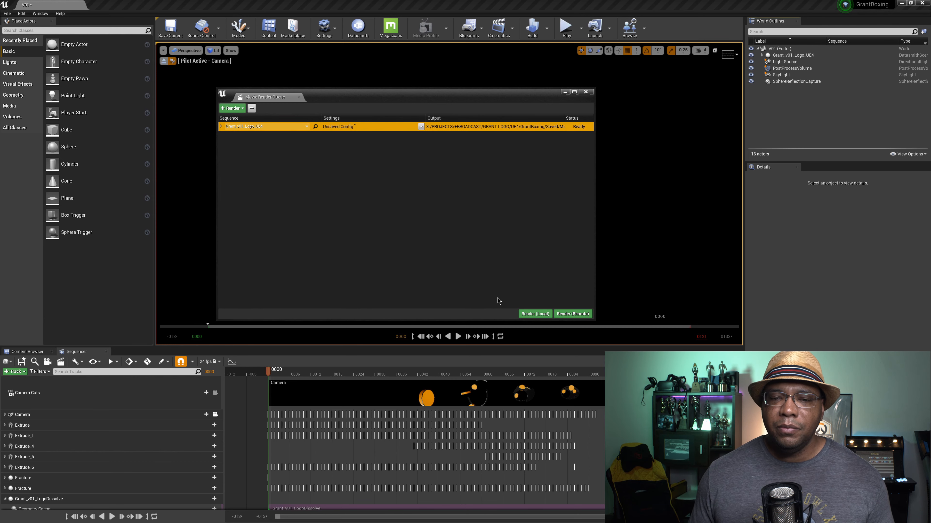
left_click(225, 108)
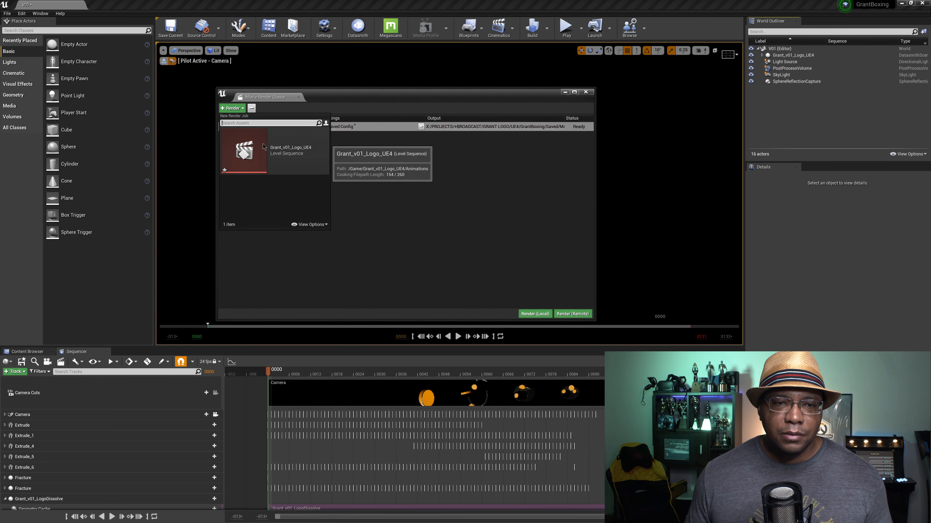
left_click(331, 146)
left_click(343, 127)
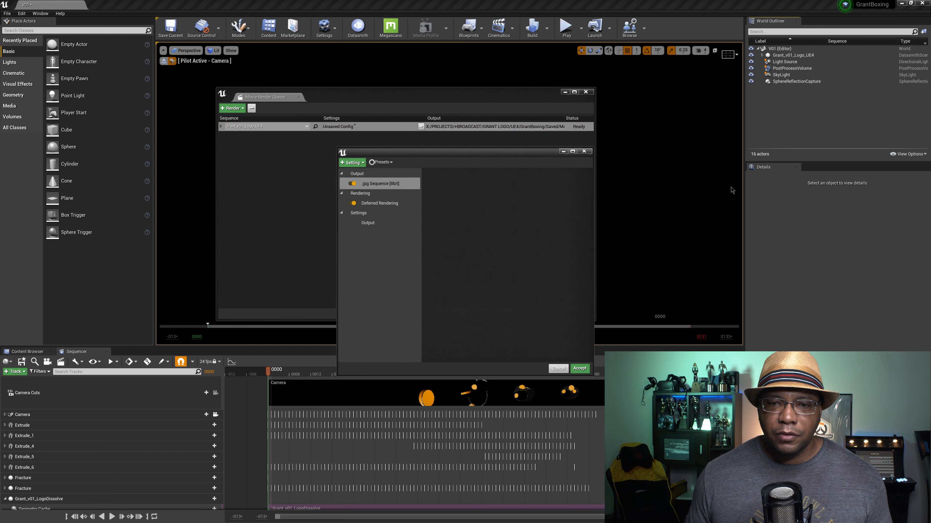
left_click_drag(507, 152, 687, 79)
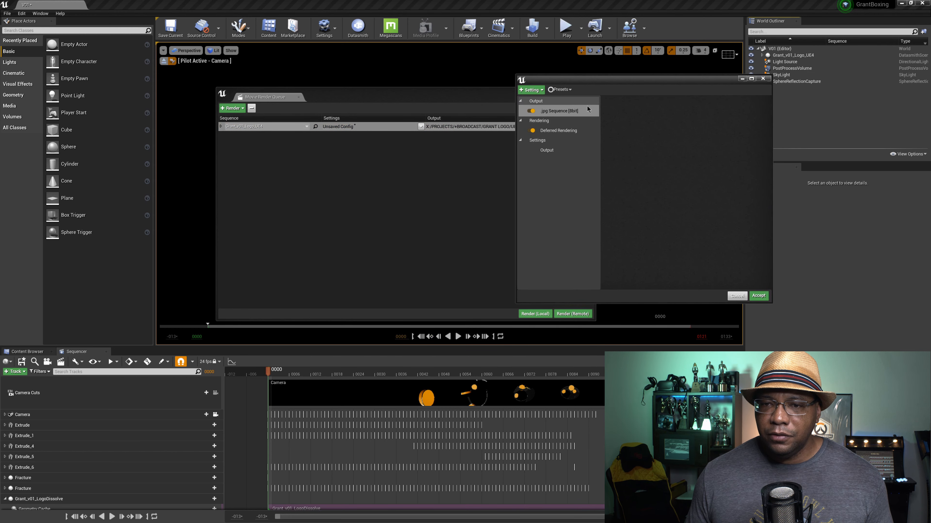
- Open the Sequencer's Render Movie Settings beside the queue configuration and compare them with the job's Output settings
left_click(61, 362)
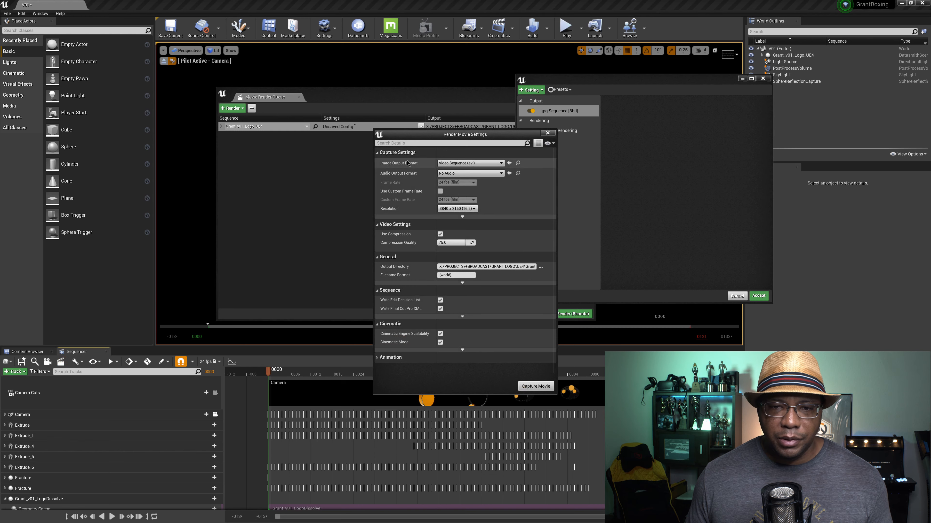
left_click_drag(453, 135, 354, 76)
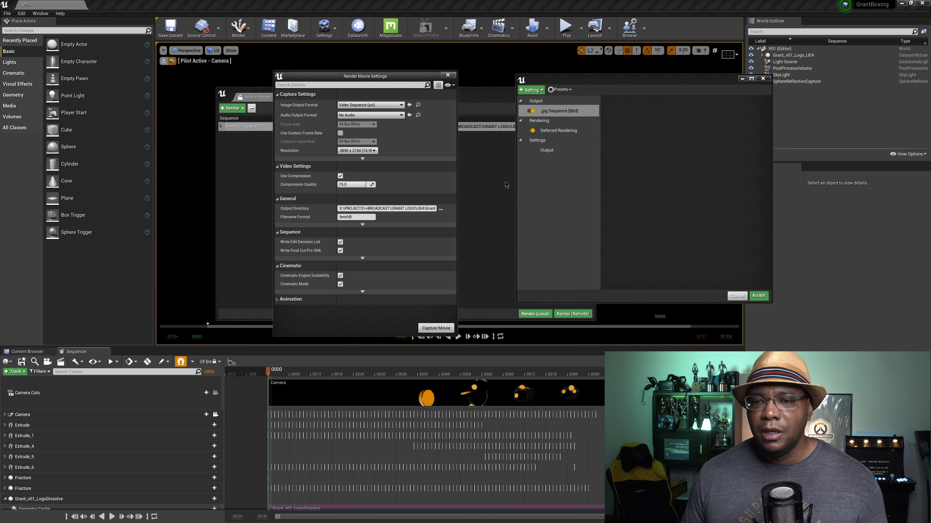
left_click(553, 151)
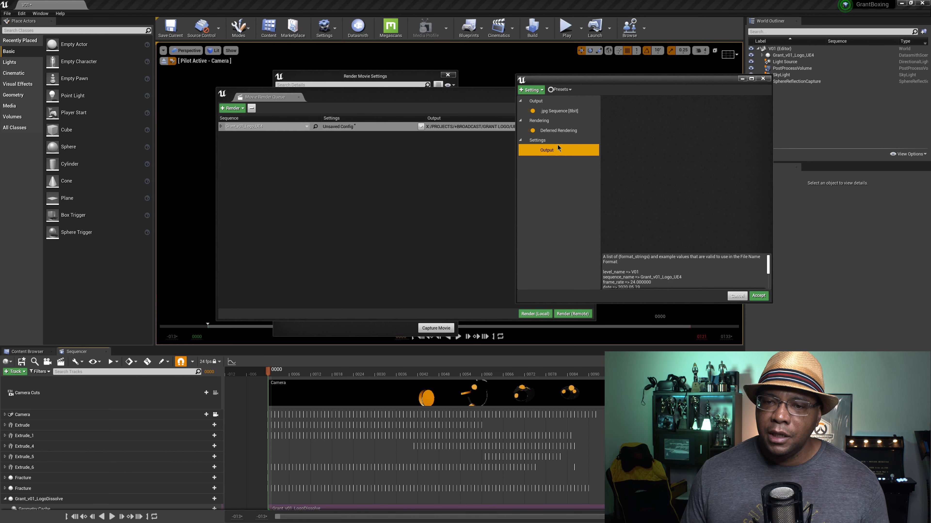